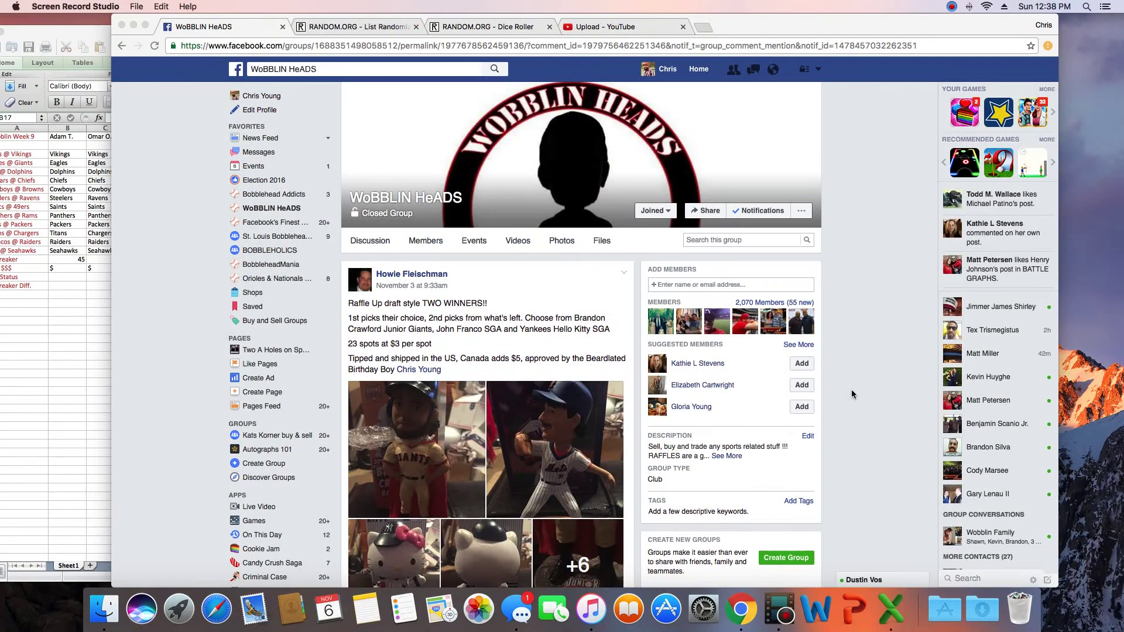
scroll(875, 398, down, 1)
scroll(877, 392, down, 1)
scroll(877, 391, down, 3)
scroll(877, 391, down, 1)
scroll(876, 391, down, 5)
scroll(877, 392, down, 5)
scroll(501, 507, down, 1)
Step: Post a 'Live' comment at the bottom of the WoBBLIN HeADS raffle thread
click(498, 513)
text(Live)
key(Return)
scroll(492, 282, up, 3)
scroll(492, 281, up, 3)
scroll(492, 282, up, 3)
scroll(492, 282, up, 1)
Step: Copy Howie's 23-name numbered list and paste it into the List Randomizer box
click(429, 236)
drag(434, 215, 457, 397)
right_click(401, 383)
click(422, 408)
click(355, 26)
right_click(355, 384)
click(378, 436)
Step: Roll the dice twice in the Dice Roller, then return to the List Randomizer
click(463, 29)
click(318, 295)
key(Return)
key(ctrl+shift+Tab)
Step: Randomize the 23-name list eight times in a row
click(304, 519)
drag(319, 229, 403, 229)
click(307, 559)
click(307, 584)
click(308, 584)
click(307, 584)
click(308, 584)
click(307, 583)
click(308, 584)
Step: Randomize the list a ninth time and highlight the item count and nine-times counter
drag(400, 560, 448, 560)
click(473, 25)
click(409, 27)
click(304, 586)
mouse_move(306, 253)
mouse_down()
mouse_move(383, 254)
mouse_move(365, 230)
mouse_up()
drag(402, 560, 449, 560)
Step: Post a 'Done' comment in the Facebook raffle thread
click(226, 28)
scroll(419, 258, down, 10)
click(525, 522)
text(Done)
key(Return)
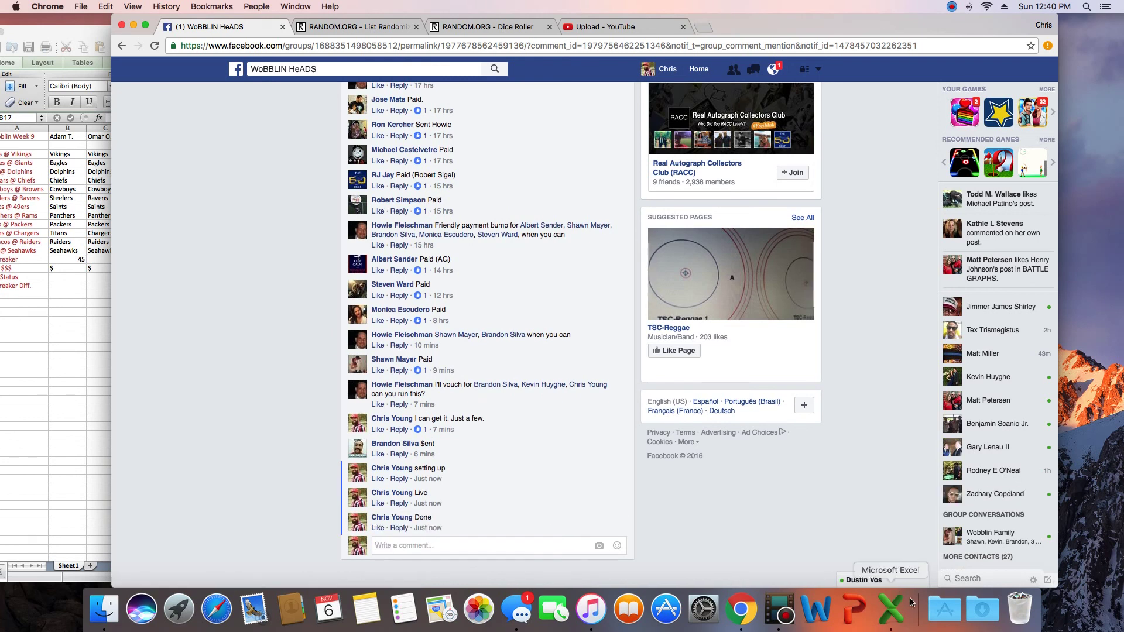